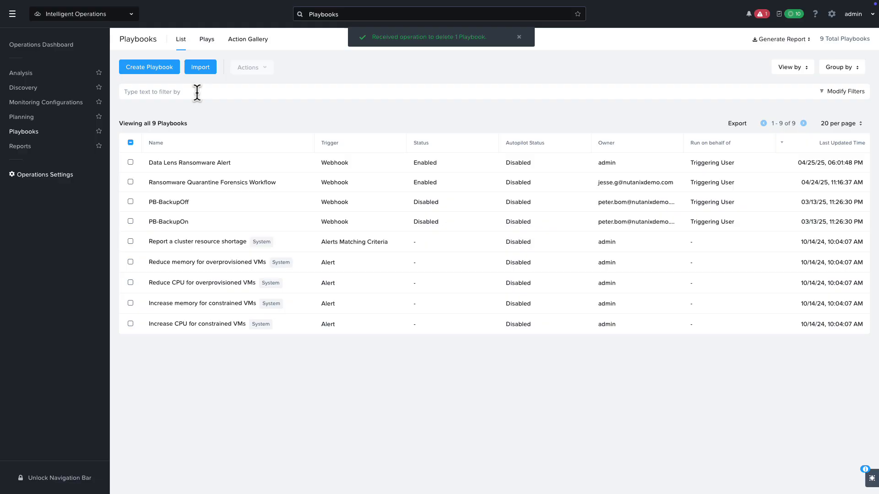
- Import a playbook from the file add_vm_to_catagory_without_uuid.pbk
click(201, 69)
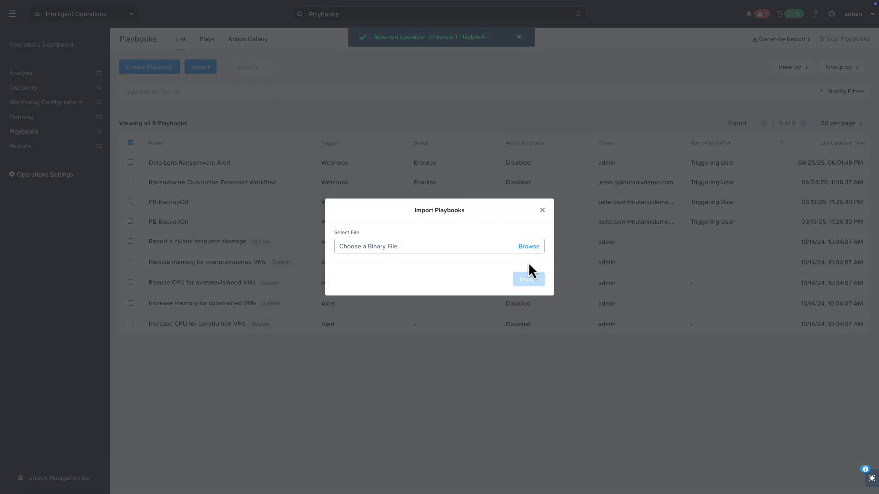
click(534, 247)
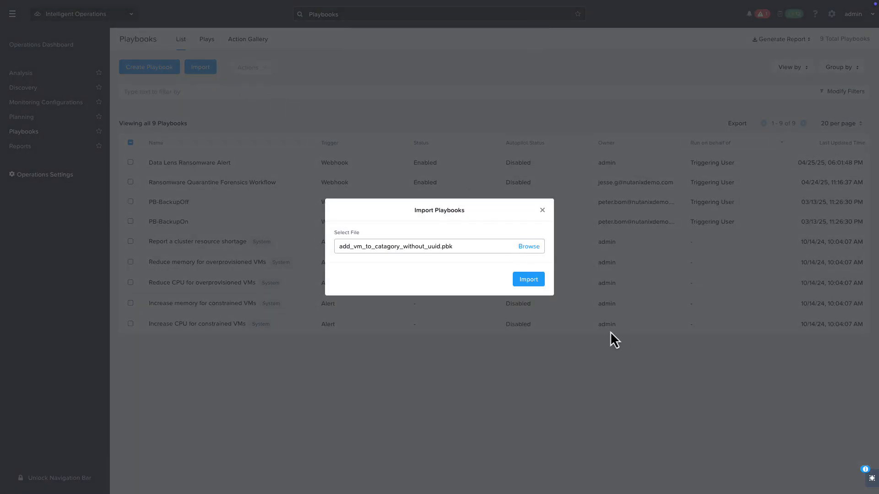
click(529, 279)
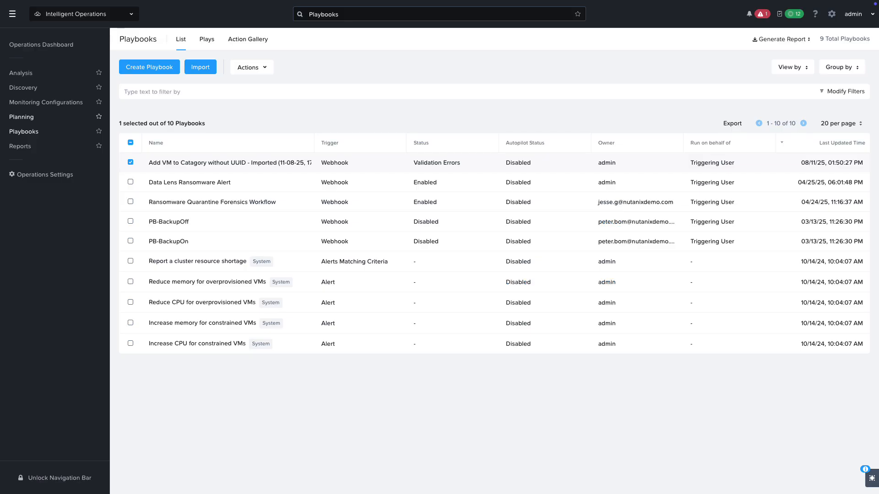
- Open the imported Add VM to Catagory without UUID playbook for updating and copy its webhook ID
click(257, 69)
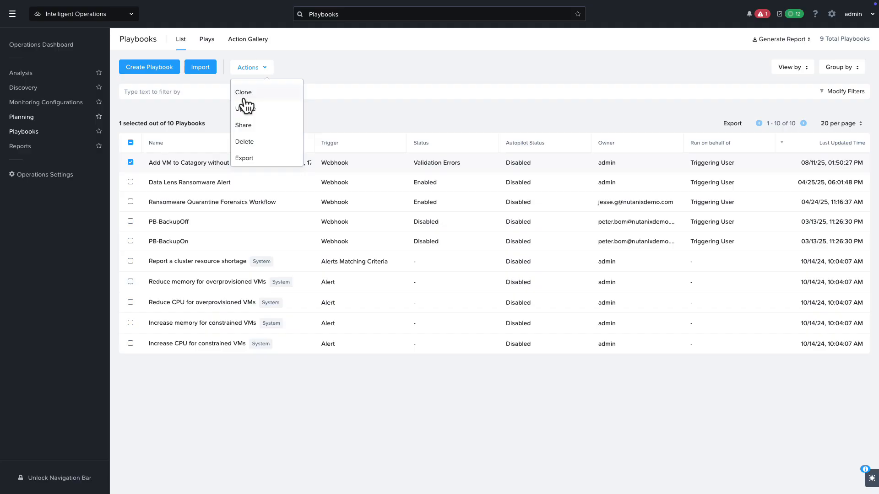
click(243, 111)
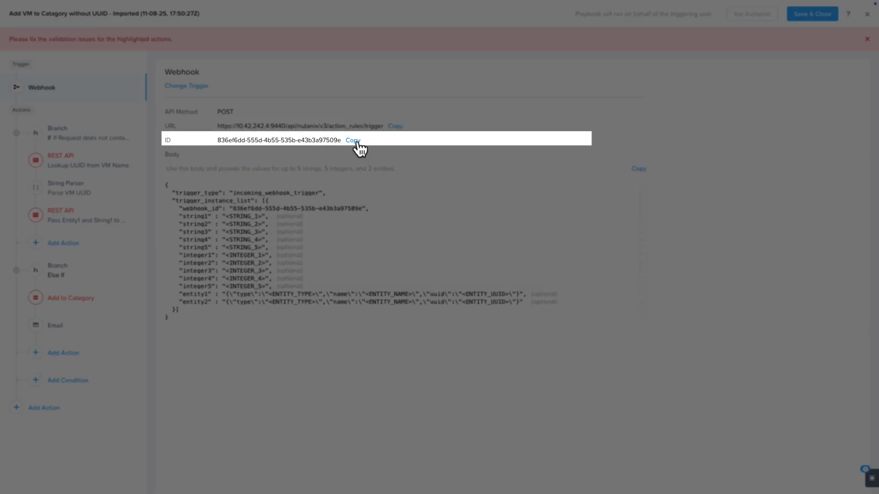
click(357, 142)
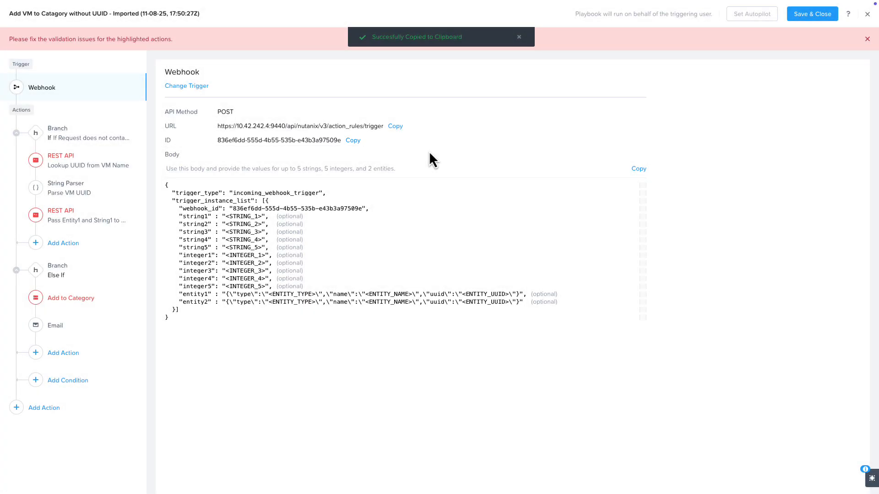
- Enter the account password in both REST API actions, Lookup UUID from VM Name and Pass Entity1 and String1 to Webhook
click(68, 163)
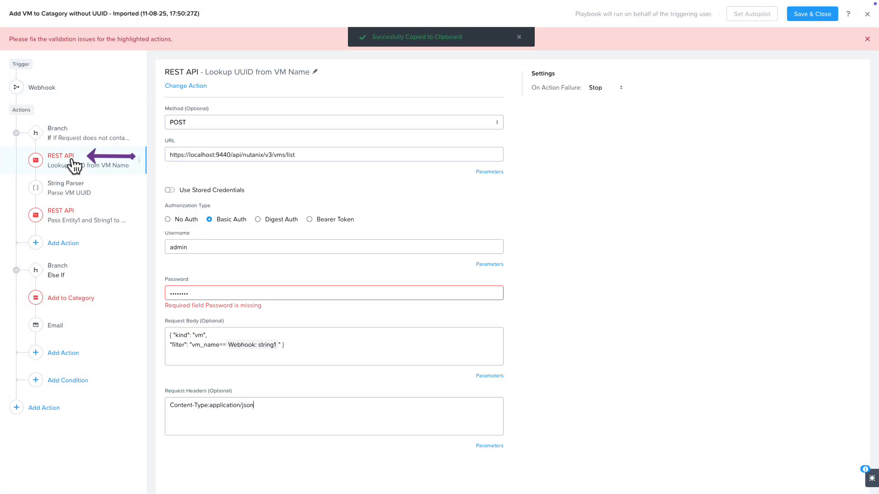
text(•••••••••••••)
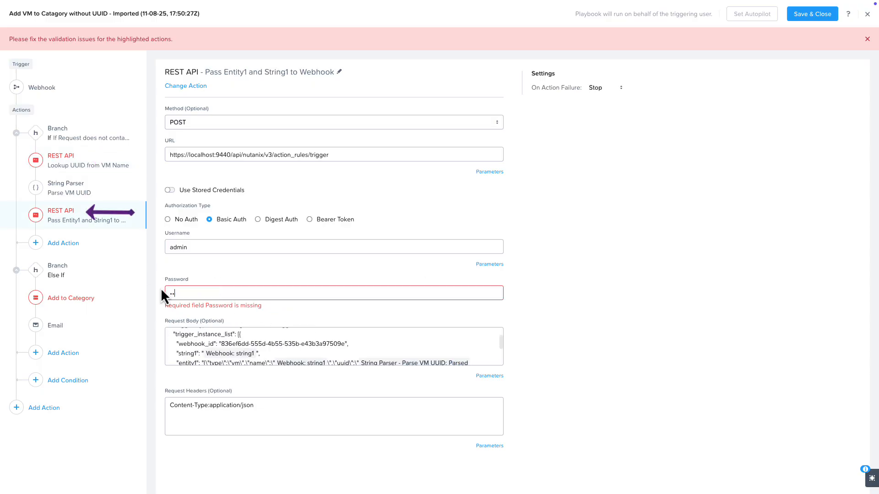
text(••••••••••)
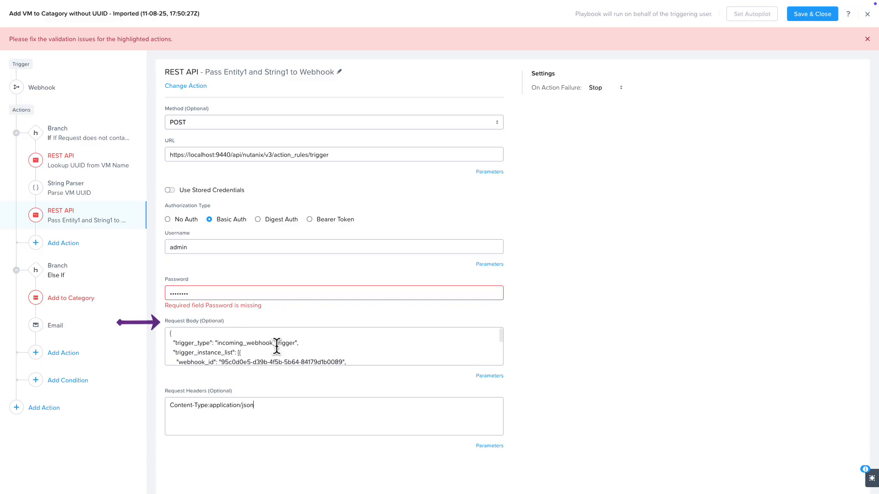
- Replace the webhook_id value in the request body of the Pass Entity1 and String1 to Webhook action with the copied webhook ID
scroll(386, 343, down, 1)
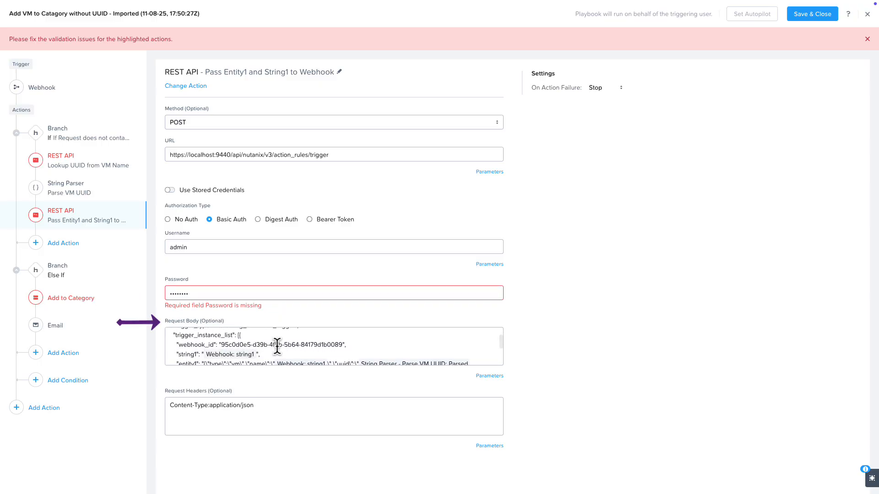
drag(344, 344, 306, 343)
drag(285, 293, 184, 293)
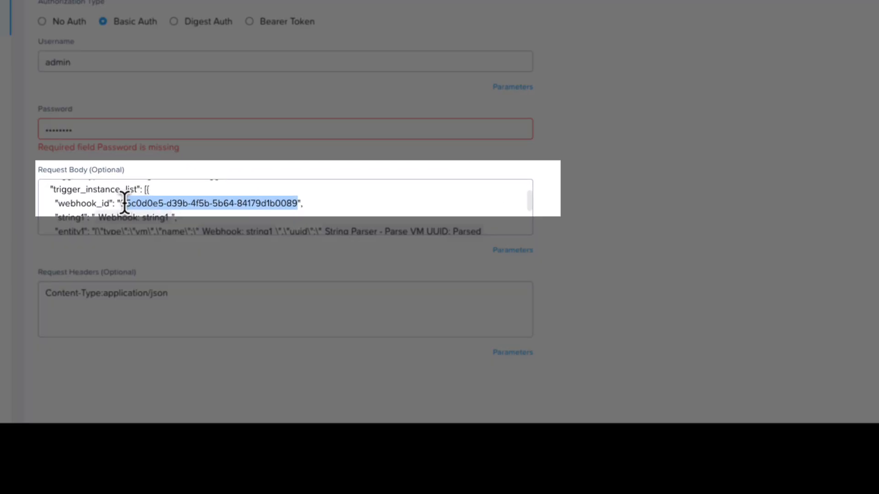
key(ctrl+v)
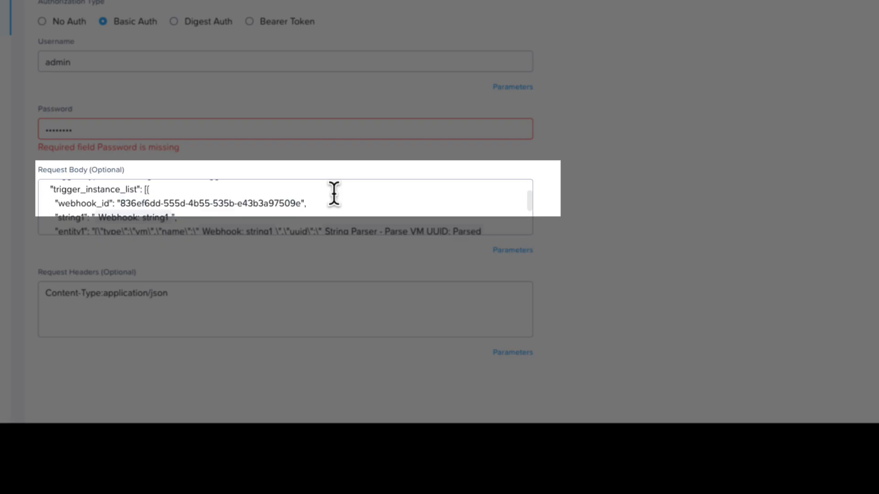
click(115, 123)
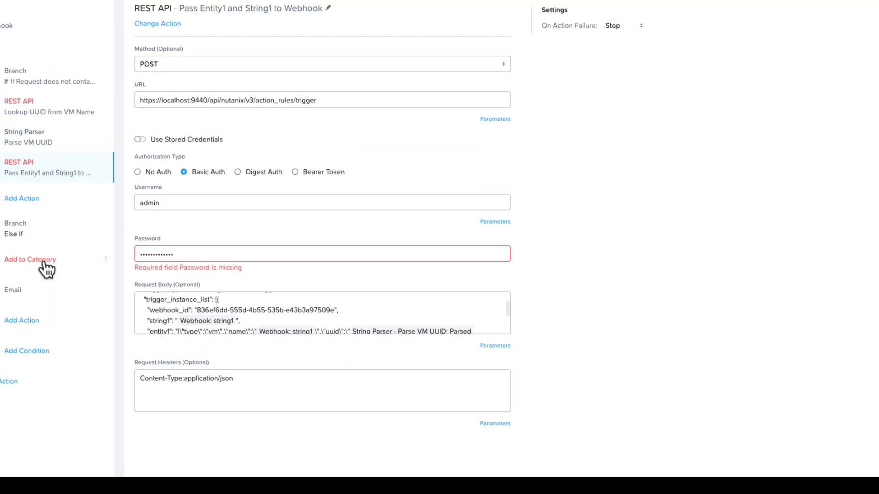
- Set the category of the Add to Category action to AppFamily:Databases
click(44, 267)
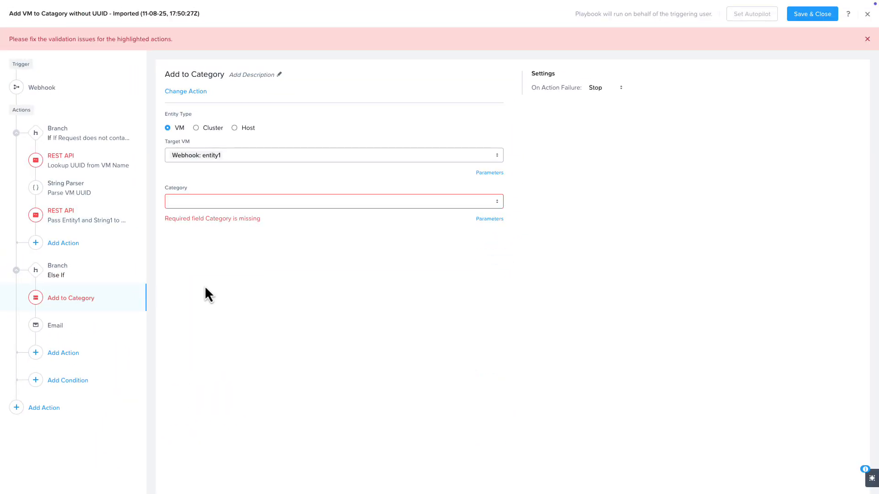
click(392, 201)
text(data)
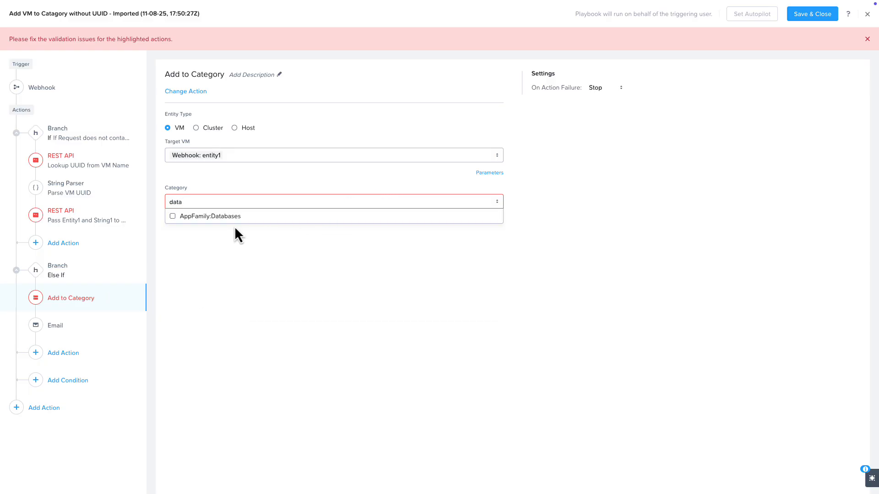
click(232, 216)
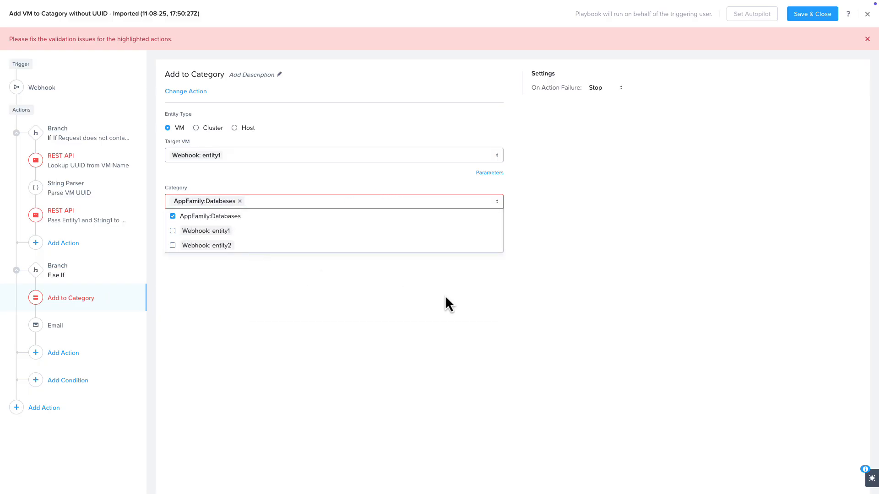
click(468, 300)
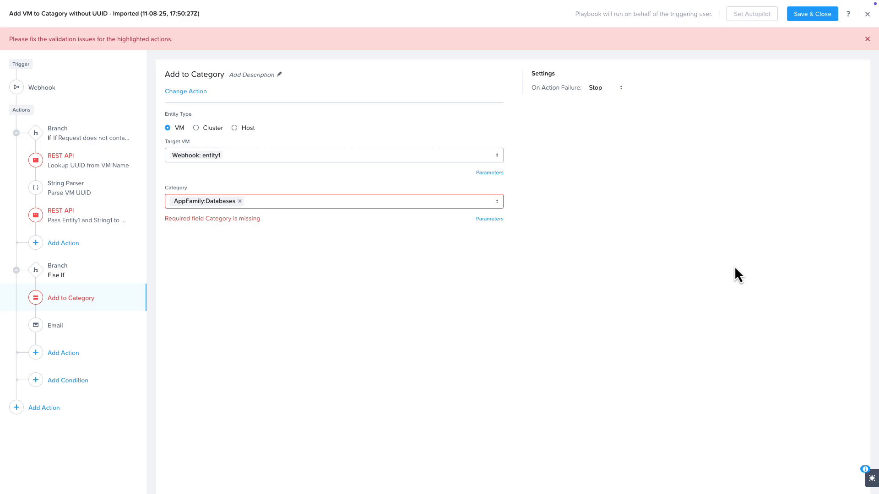
- Save the playbook with its status set to enabled and close it
click(812, 15)
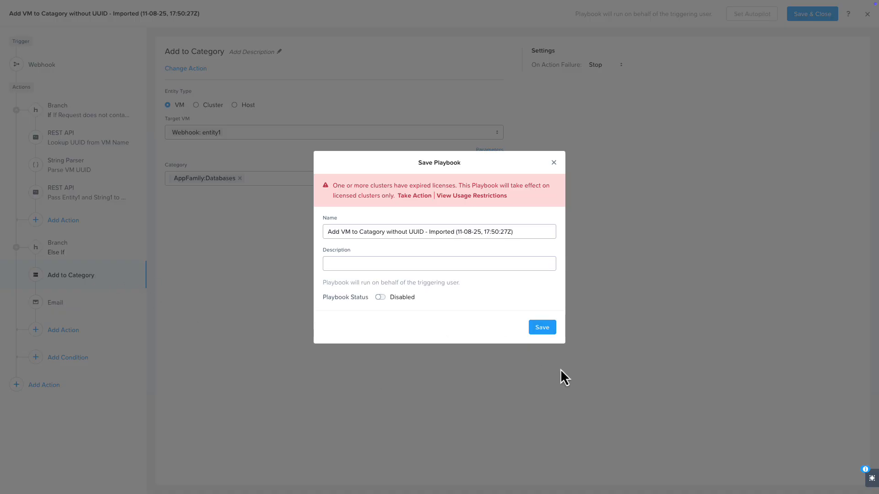
click(382, 298)
click(543, 330)
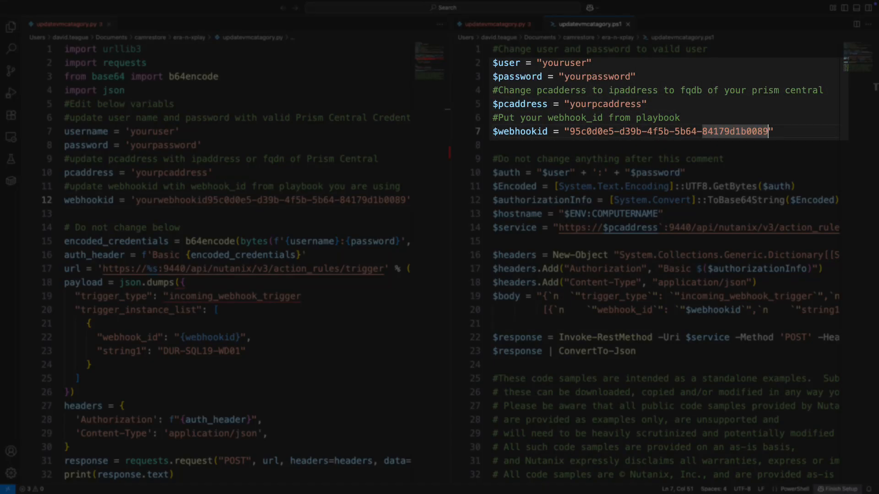
- In Visual Studio Code, replace the webhookid value in updatevmcatagory.py and updatevmcatagory.ps1 with the webhook ID copied from the playbook
double_click(405, 202)
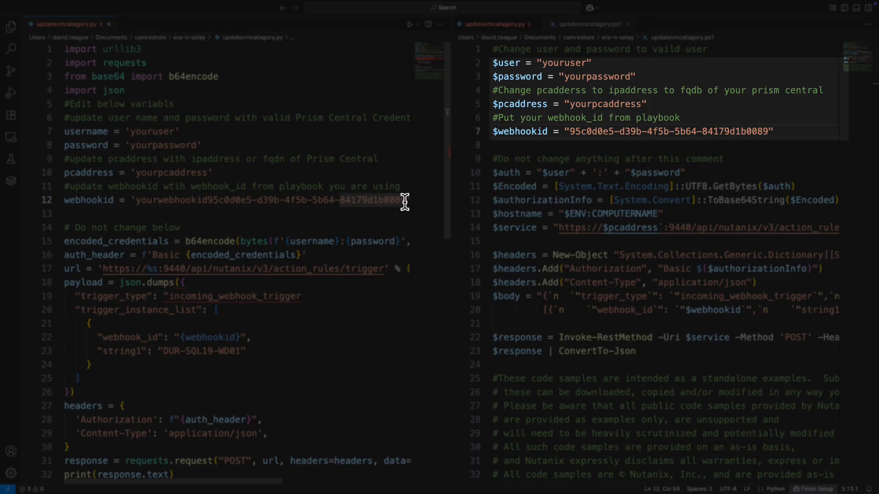
drag(404, 202, 136, 205)
key(super+v)
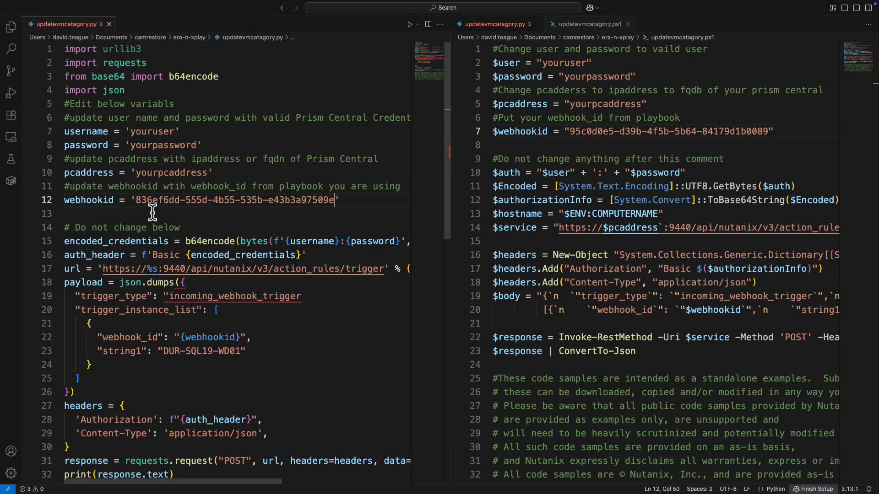
double_click(768, 131)
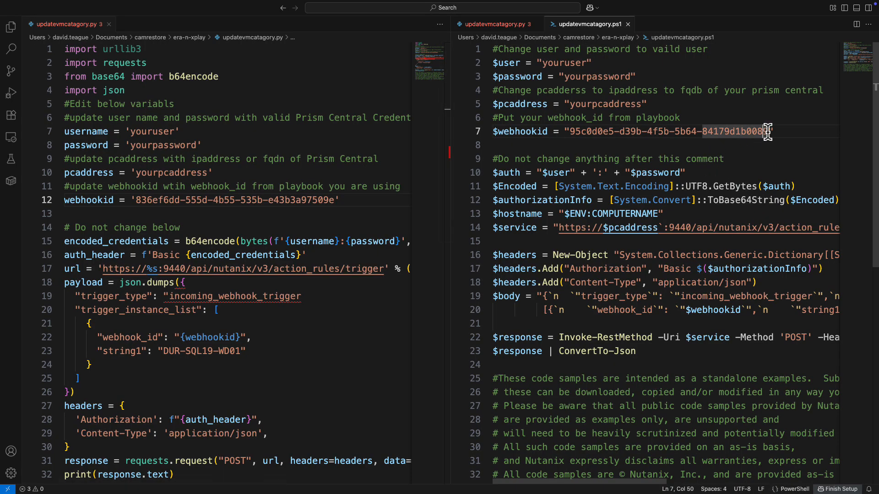
drag(768, 131, 569, 132)
key(super+v)
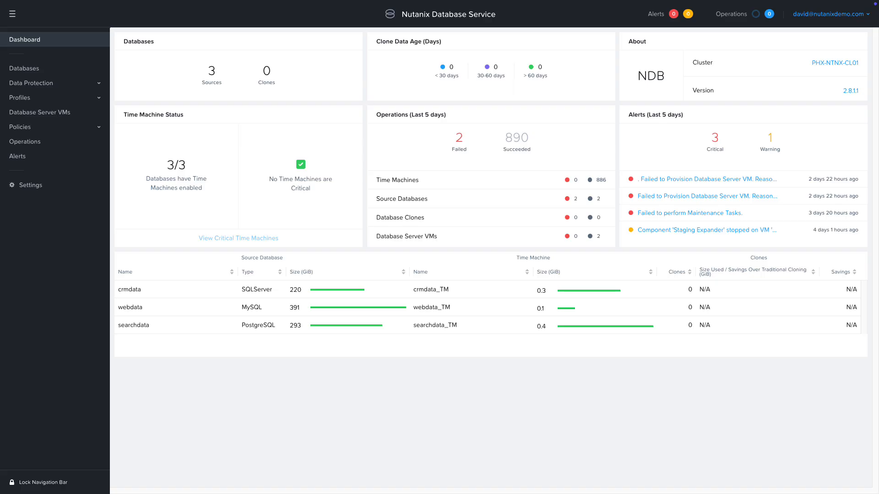
- In Nutanix Database Service, start a SQL Server software profile named SQL22 - Secure based on the database server VM PHX-SQL22-WD01
click(27, 99)
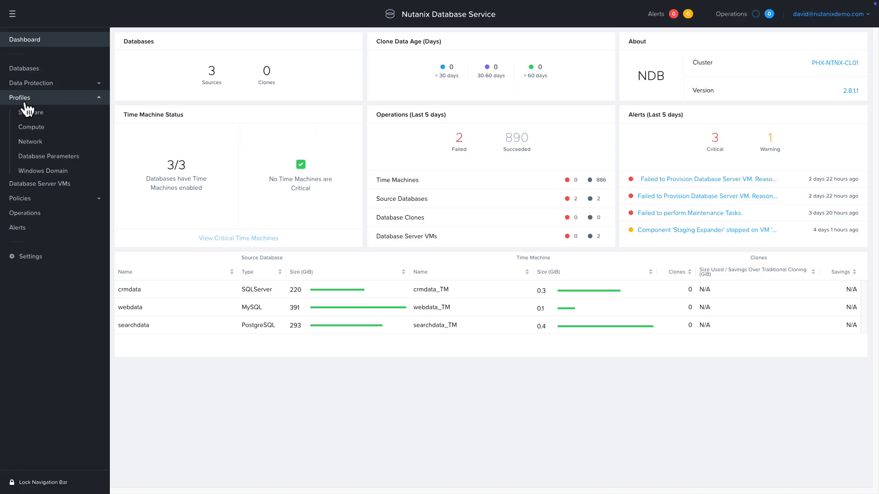
click(30, 113)
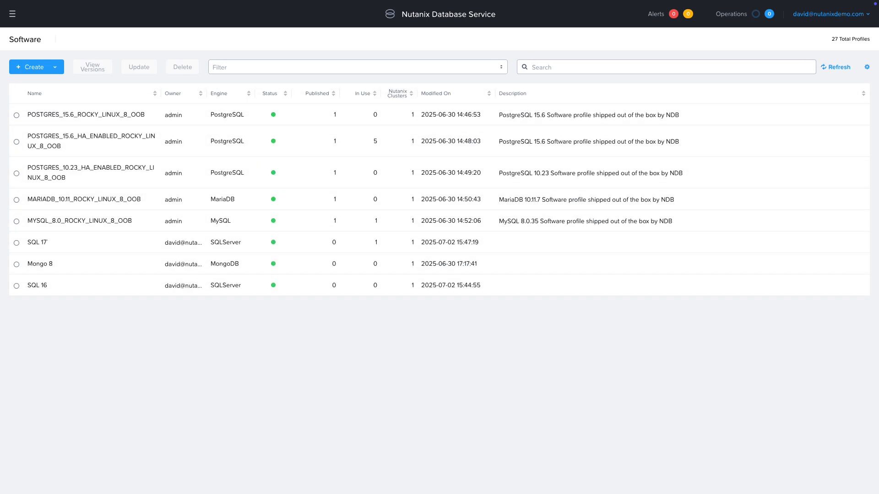
click(54, 69)
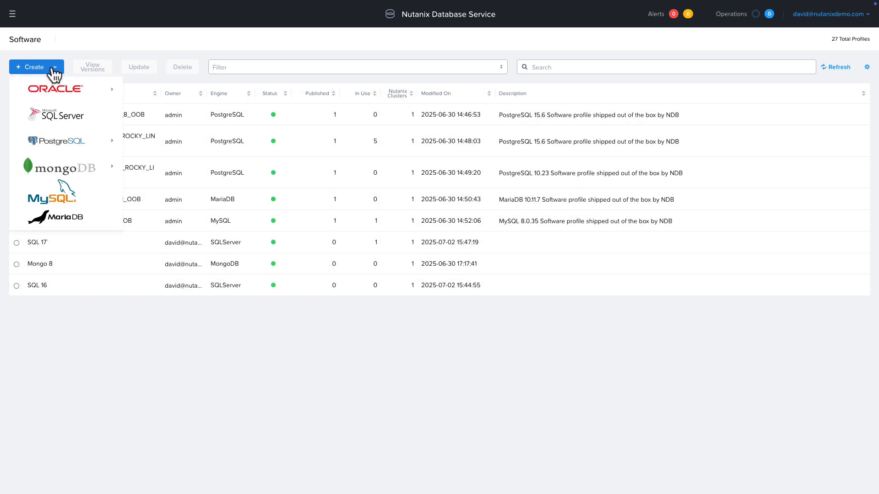
click(73, 121)
click(275, 304)
click(277, 164)
text(SQL)
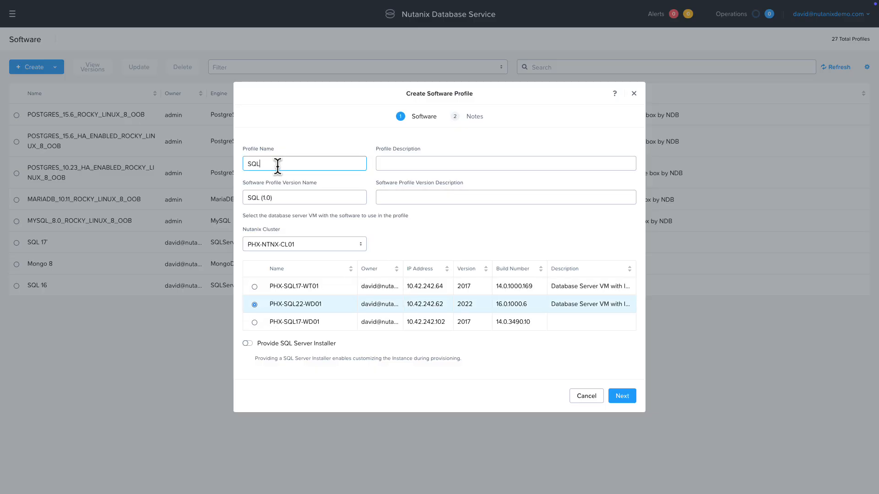
text(22 - Server)
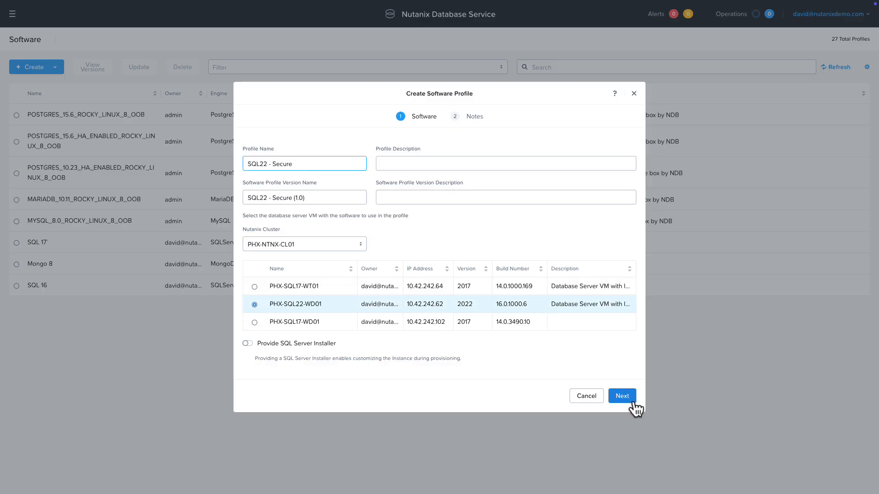
- Add the operating system note "post install script located in c:\scripts\pccat.ps1" and create the software profile
click(622, 396)
key(ctrl+v)
click(409, 277)
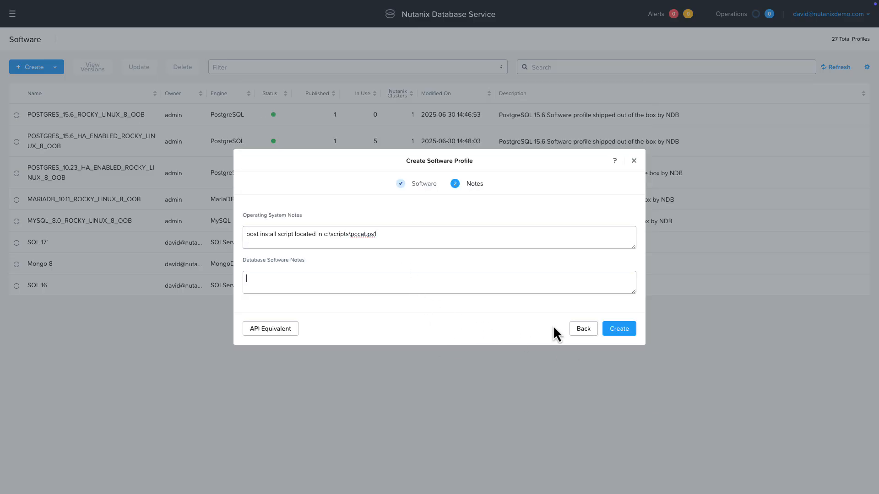
click(619, 331)
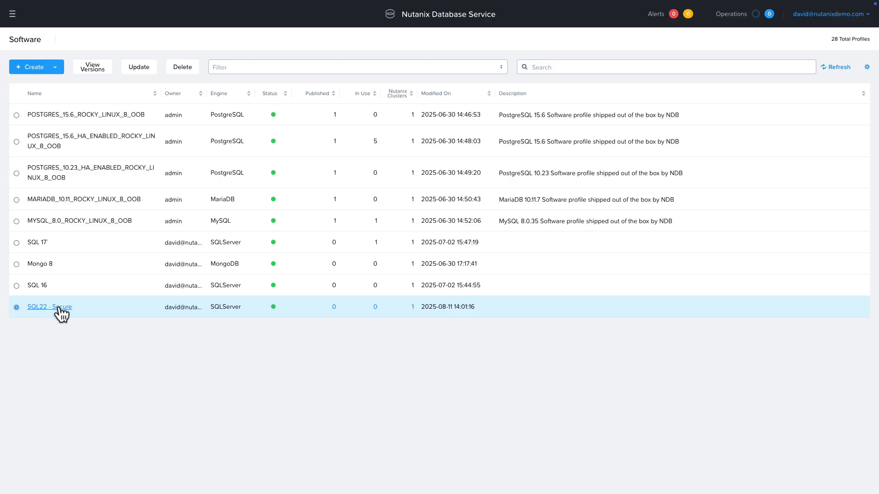
- Publish version SQL22 - Secure (1.0) of the new software profile, acknowledging that all users can provision with it
click(60, 307)
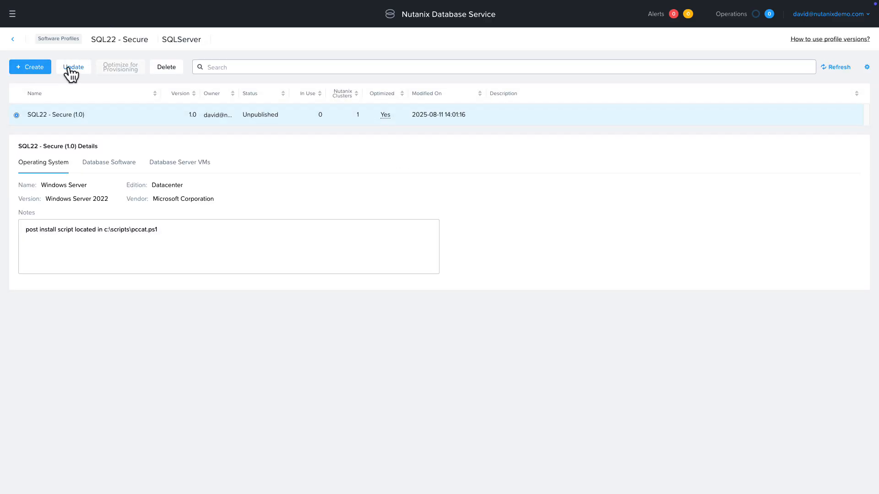
click(70, 68)
click(291, 253)
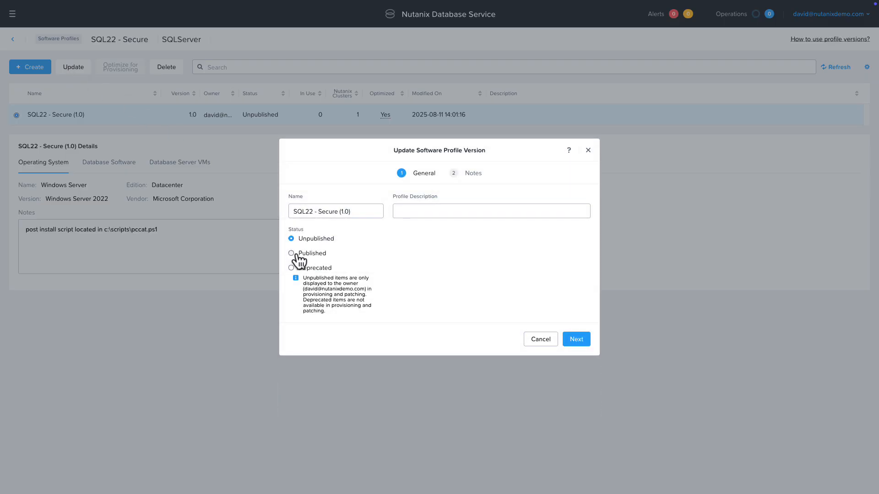
click(395, 266)
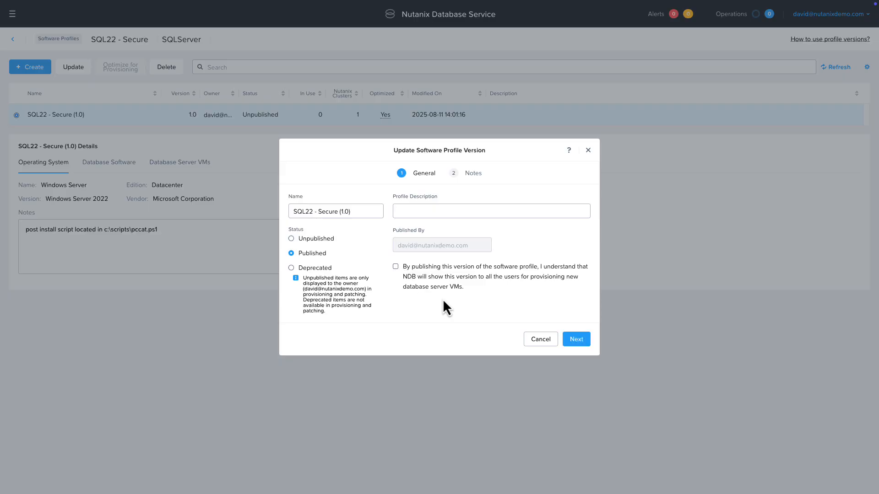
click(578, 341)
click(577, 322)
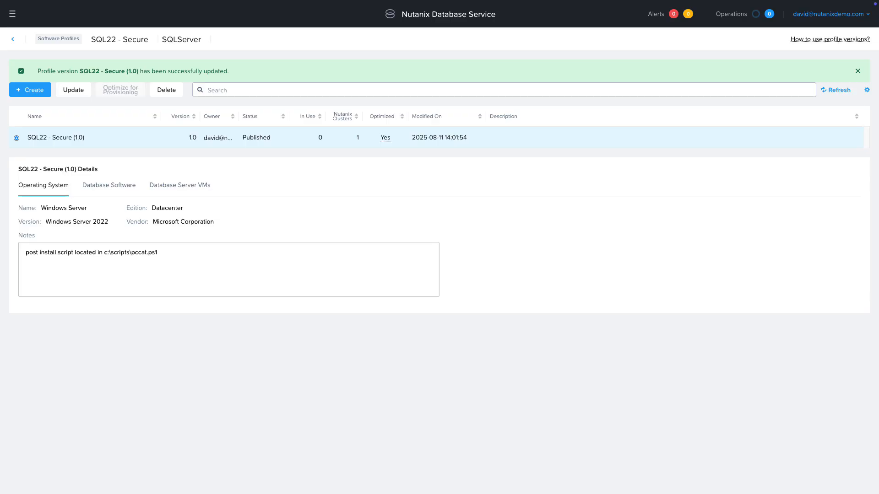
- Start provisioning a SQL Server database on a new database server VM named PHX-SQL22-WP01
click(13, 14)
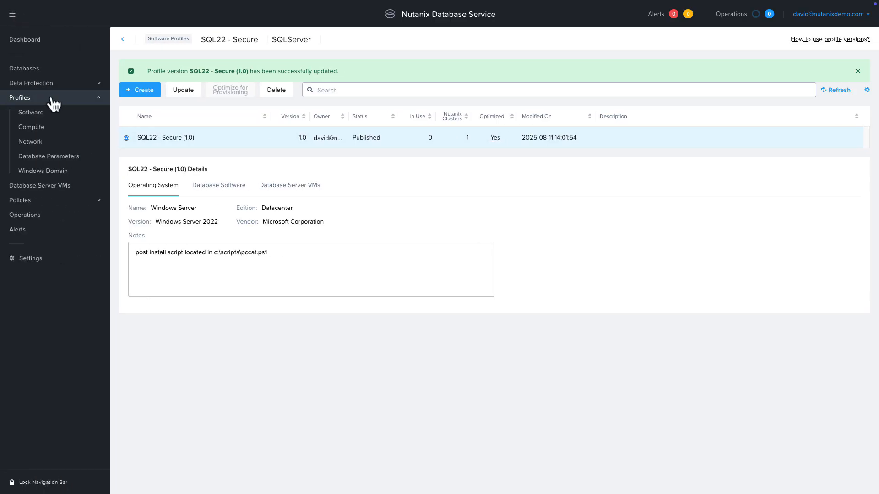
click(26, 73)
click(135, 45)
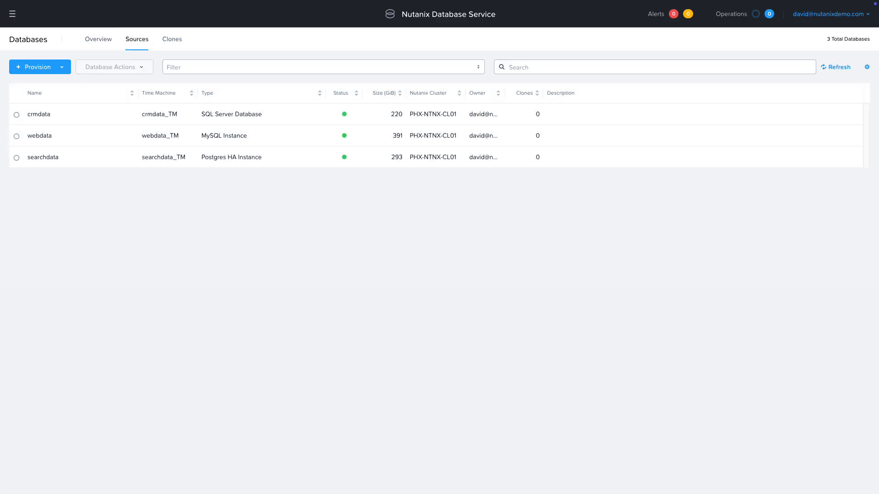
click(62, 67)
mouse_move(70, 114)
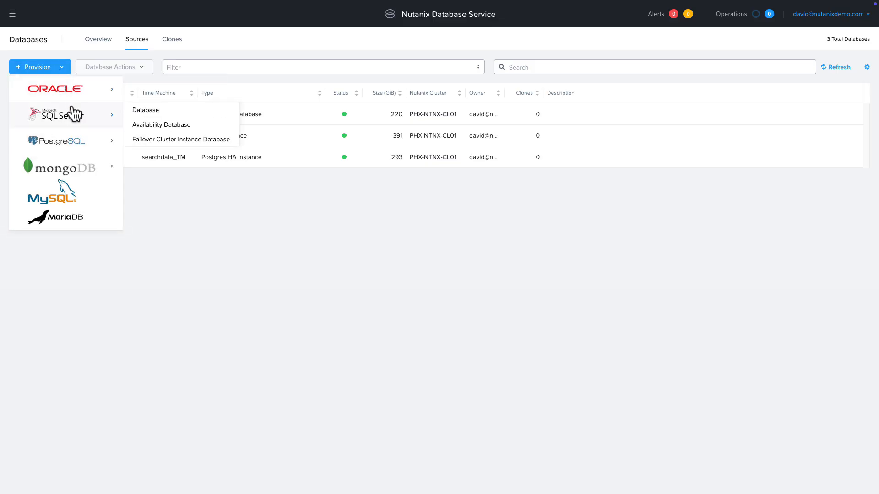
click(152, 111)
text(PHX-S)
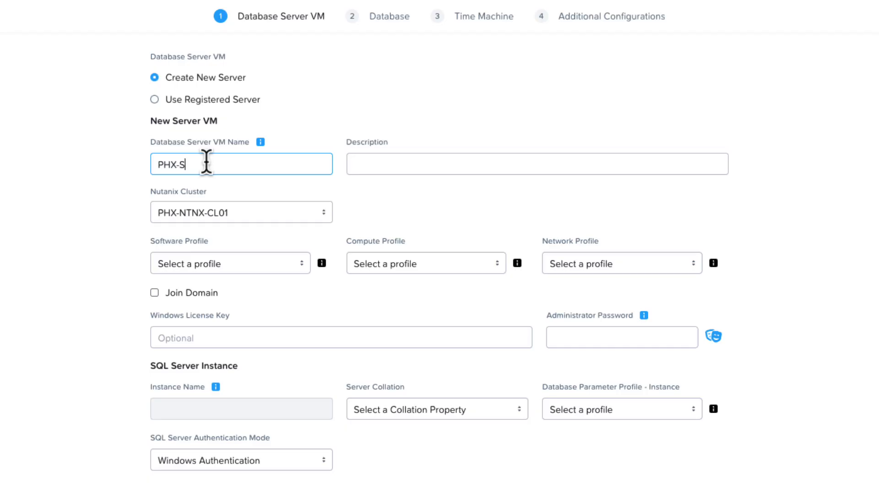
text(QL22-WP01)
key(Tab)
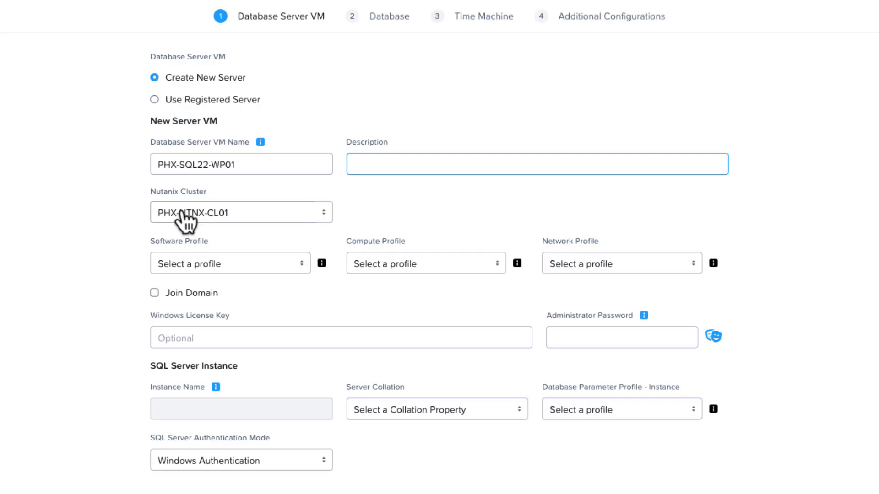
- Assign the SQL22 - Secure software profile, the DEFAULT_OOB_SMALL_COMPUTE compute profile and the default SQL Server network profile to the new server VM
click(245, 271)
click(209, 336)
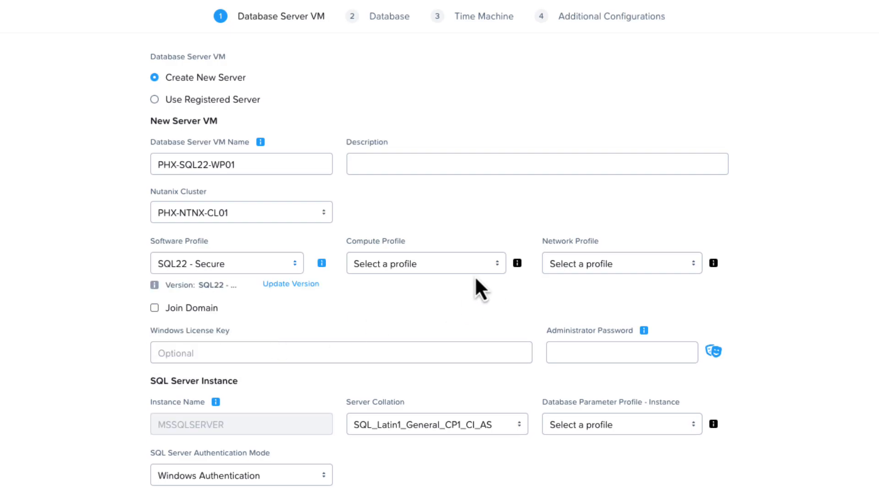
click(442, 274)
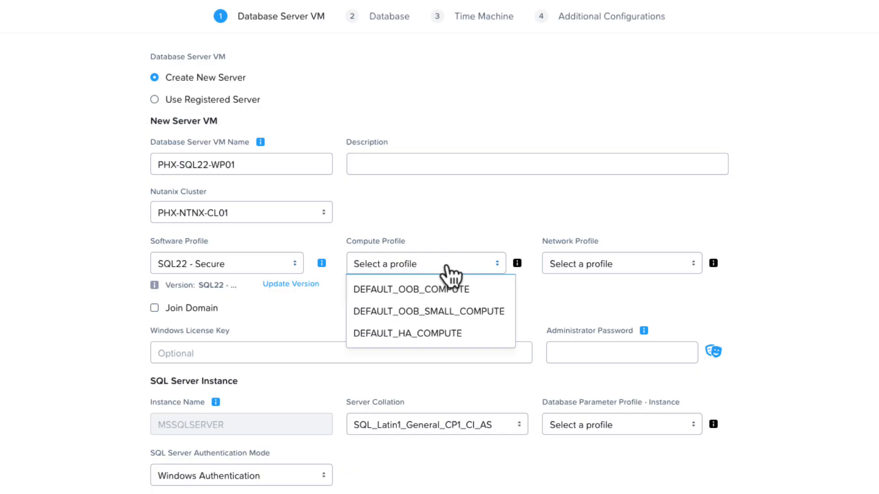
click(442, 310)
click(597, 270)
click(602, 288)
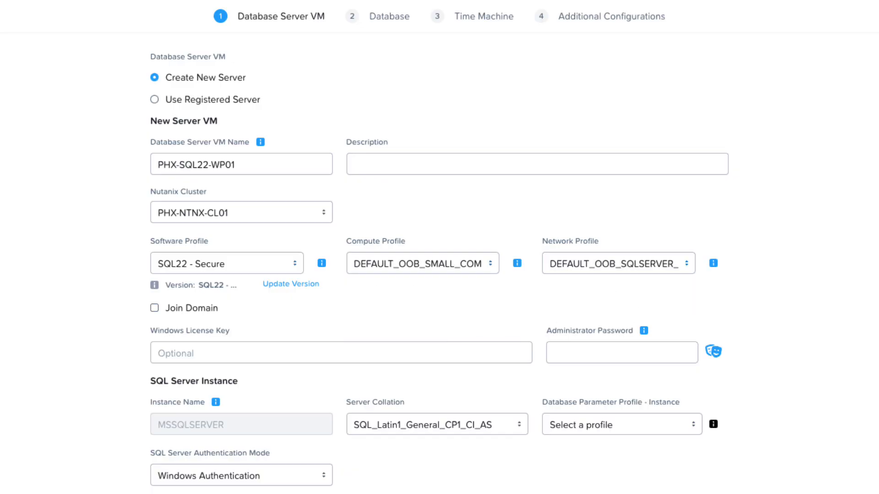
- Enter the administrator password, choose the default SQL Server instance parameter profile and continue to the database settings
click(586, 359)
text(••••••••••)
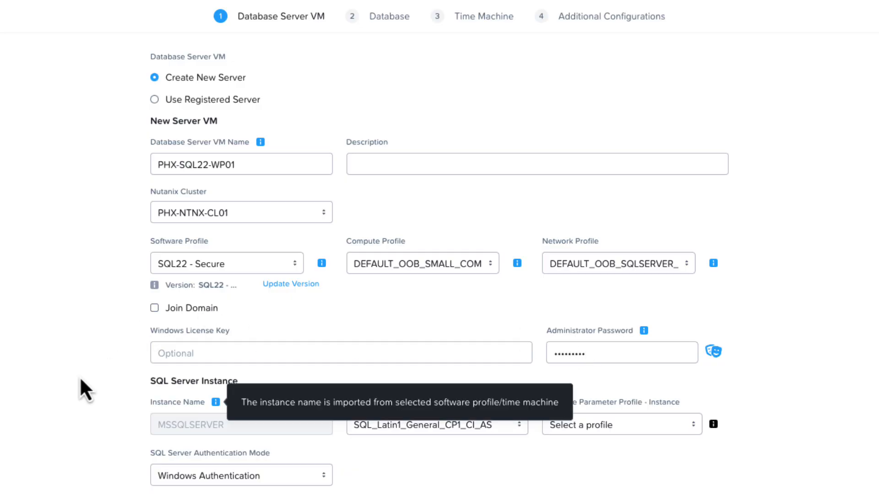
click(615, 428)
click(613, 453)
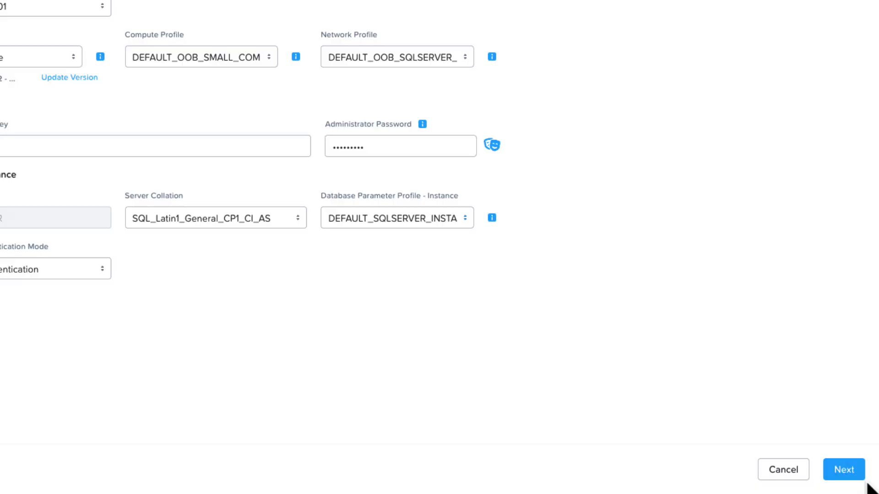
click(845, 470)
- Name the database proddata in NDB and choose the default SQL Server database parameter profile
click(226, 124)
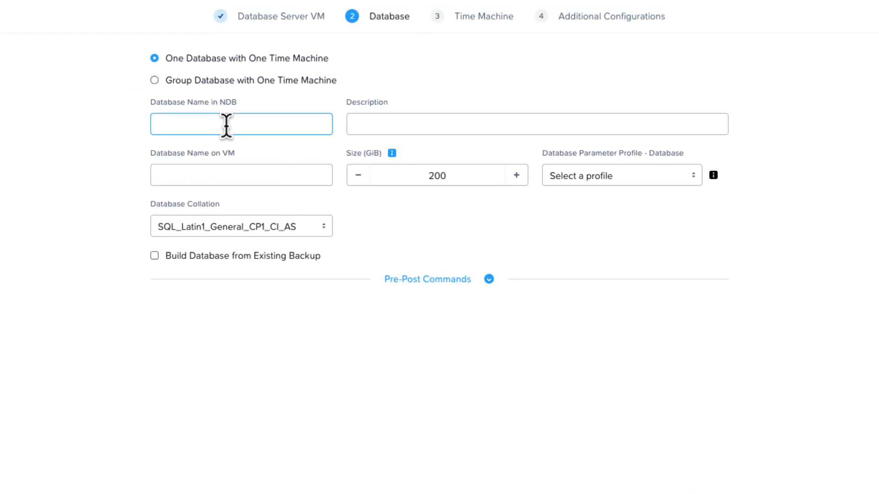
text(proddata)
key(Tab)
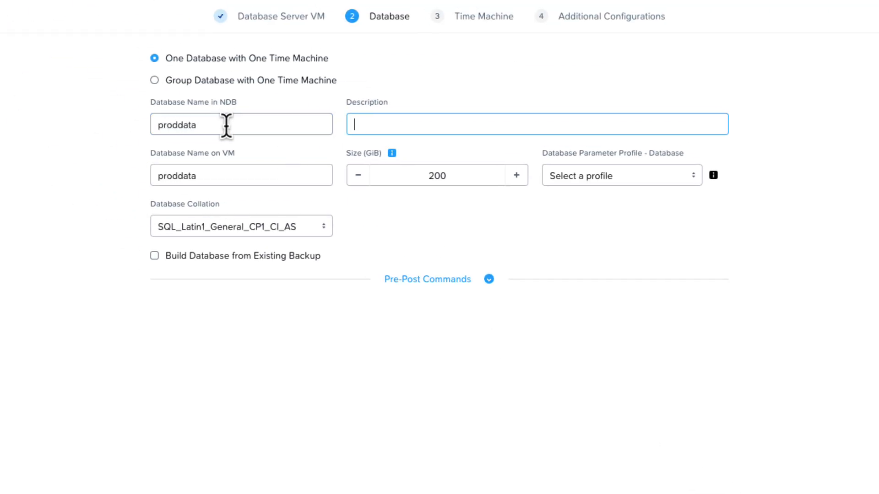
click(621, 177)
click(603, 202)
- Set the post create command to powershell.exe c:\scripts\pccat.ps1 and continue to the time machine settings
click(488, 279)
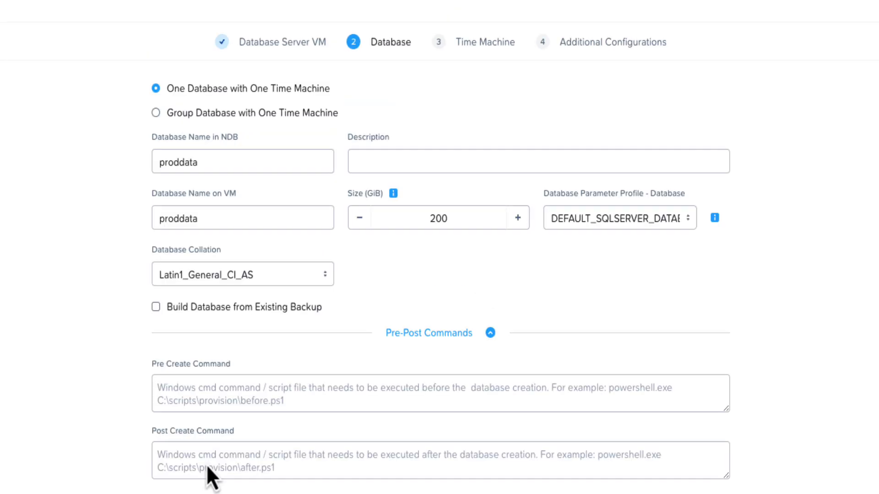
click(205, 405)
text(powershel)
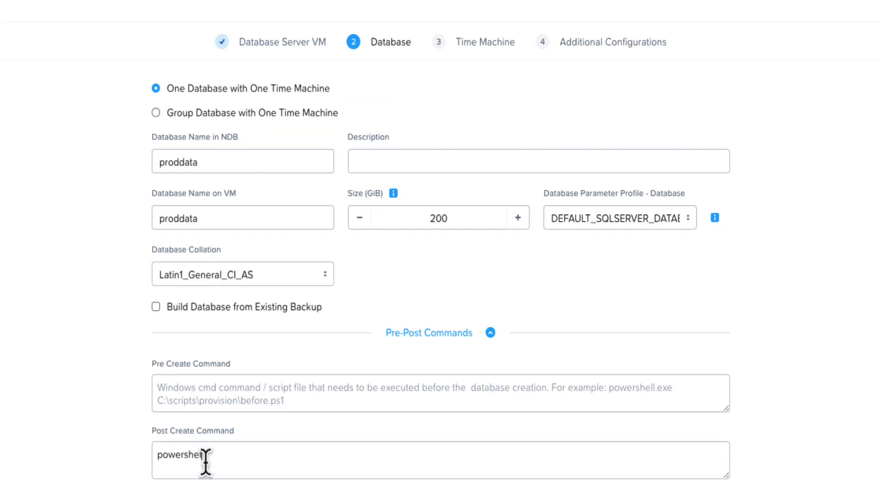
text(l.exe c)
text(:\script)
text(s\)
text(pccat)
text(.ps1)
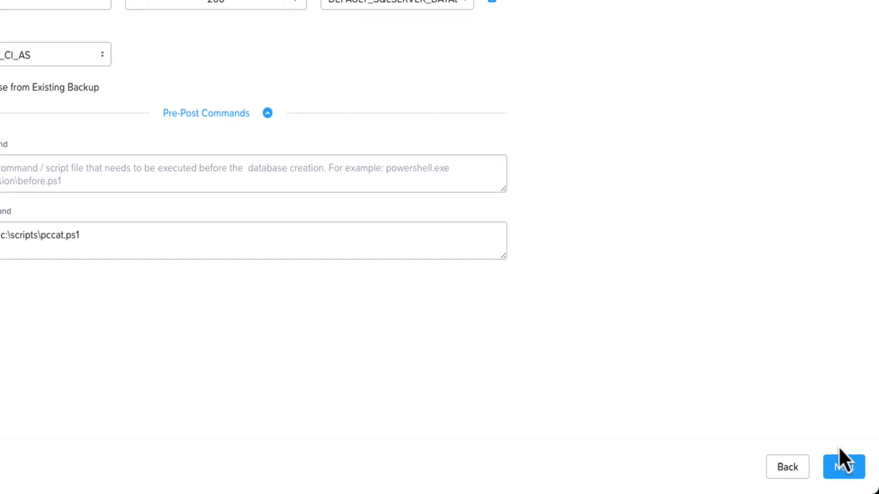
click(842, 463)
- Keep DEFAULT_OOB_BRASS_SLA for the proddata_TM time machine and submit the database provisioning without database patching
click(240, 179)
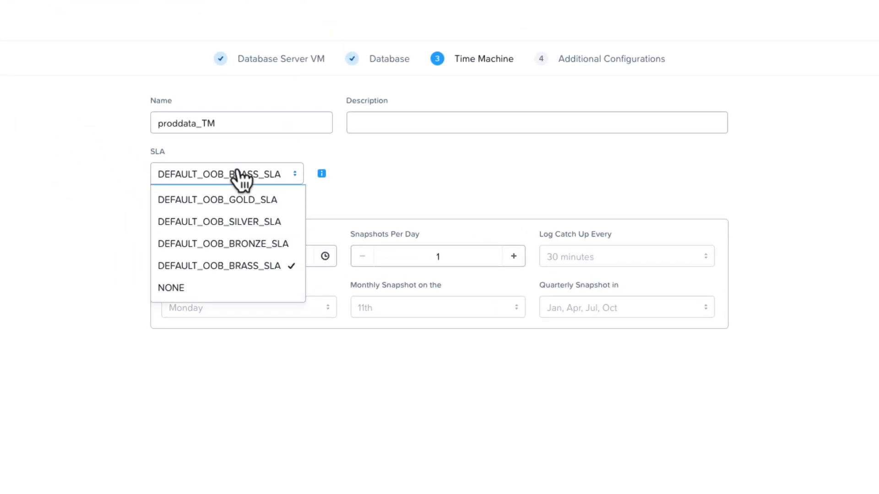
click(240, 179)
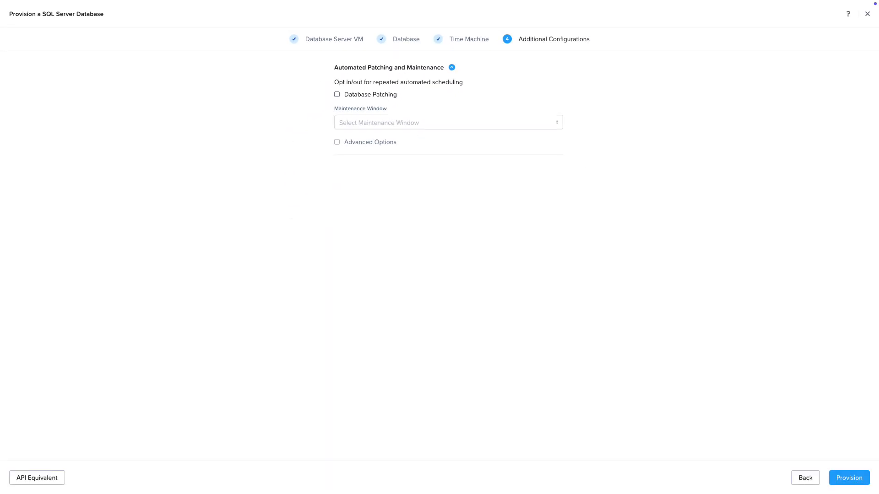
click(844, 482)
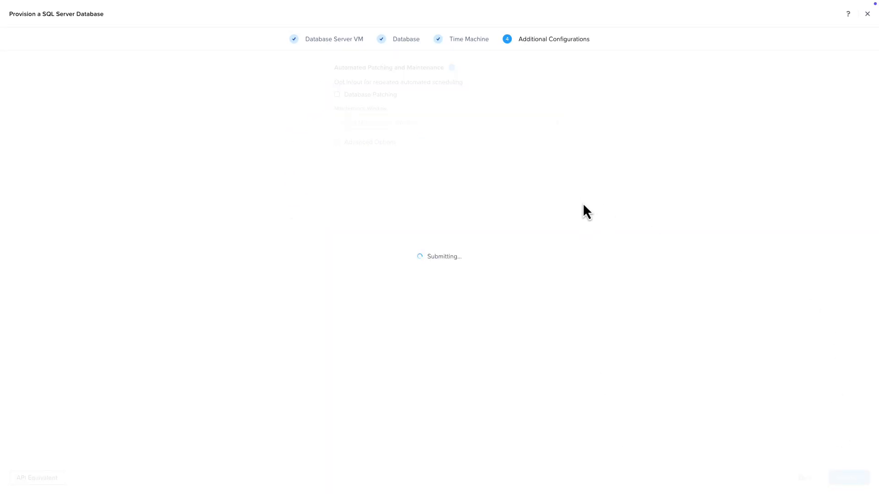
click(142, 64)
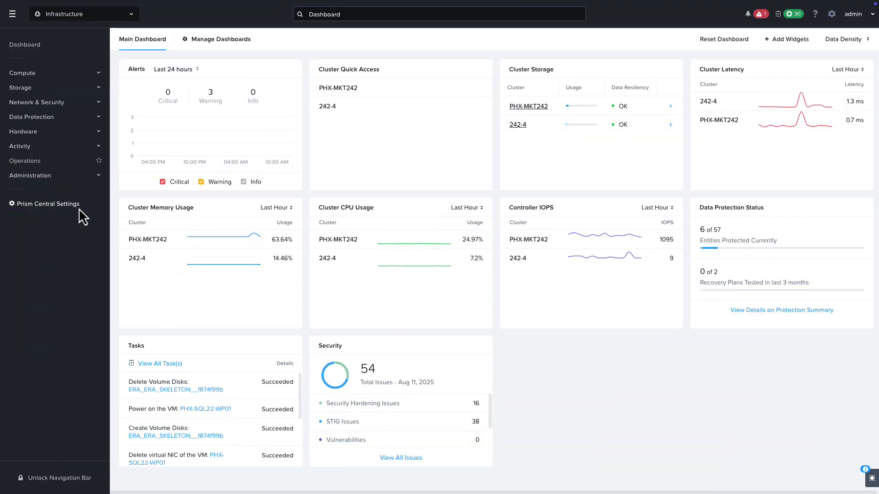
- In Prism Central, open the Databases application security policy and examine which VMs its AppFamily:Databases category secures
click(63, 104)
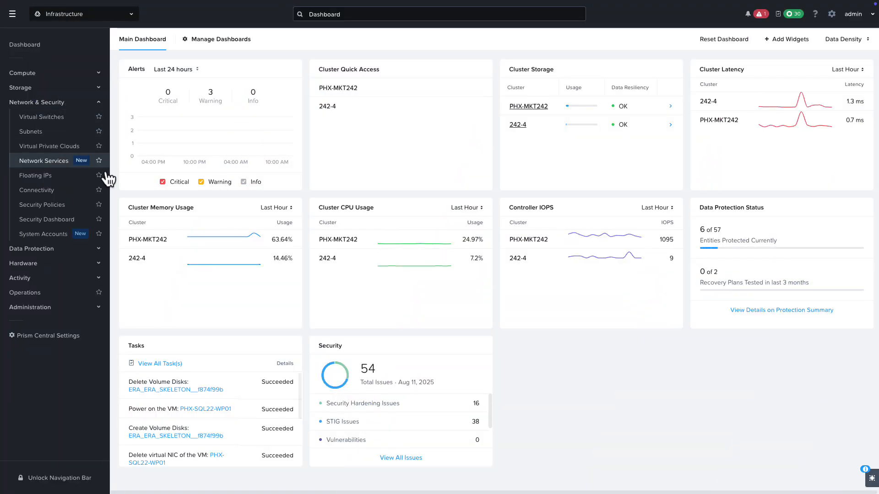
click(69, 205)
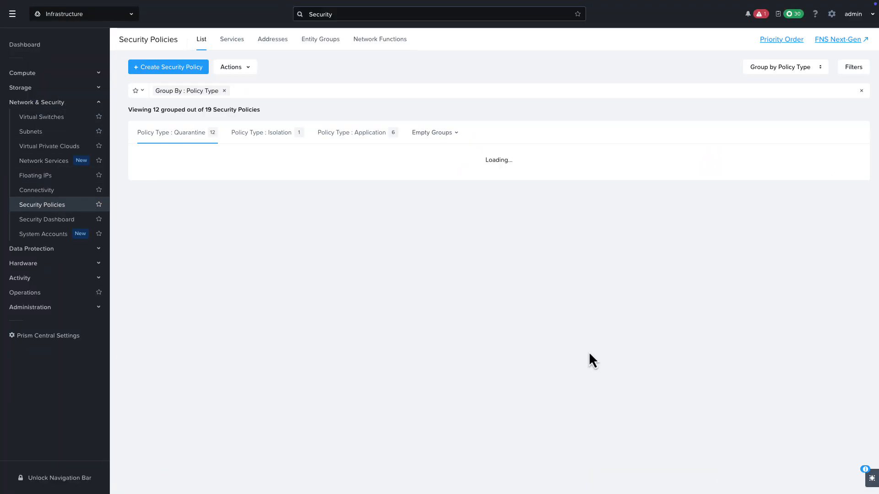
click(364, 136)
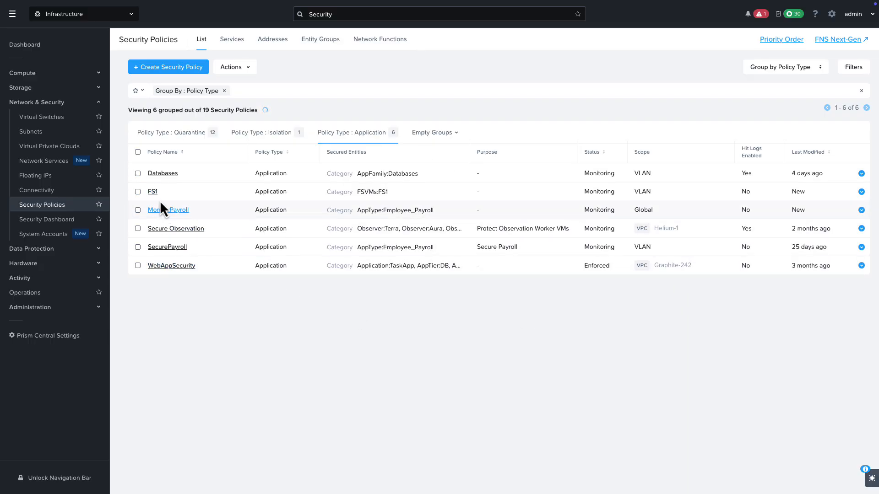
click(164, 176)
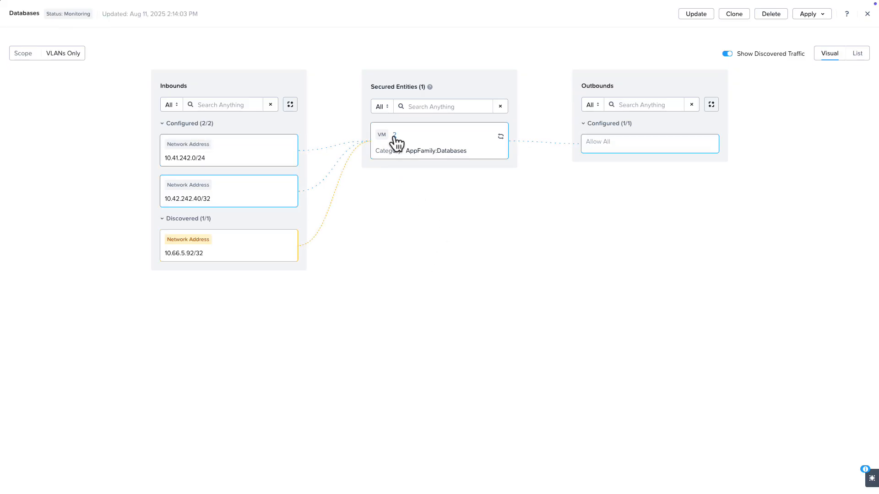
click(394, 136)
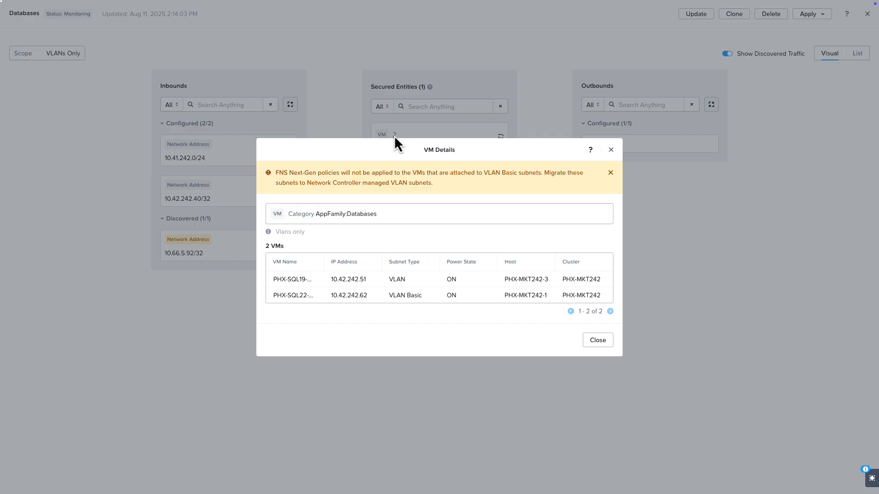
drag(323, 259, 345, 261)
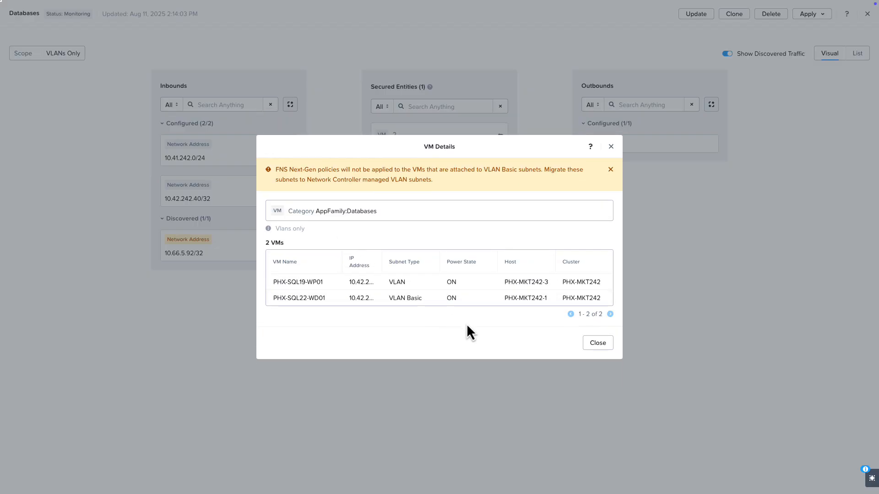
click(598, 345)
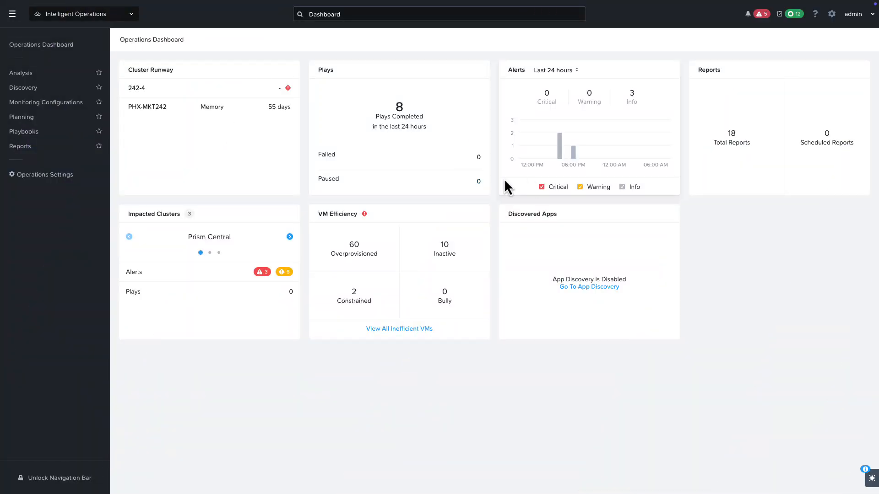
- In Intelligent Operations, view the playbook plays to check the runs of the Add VM to Catagory without UUID playbook
click(29, 133)
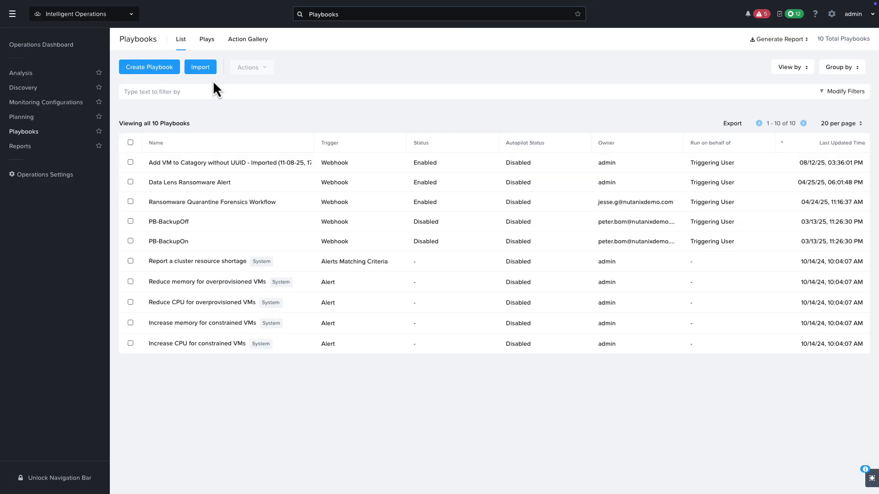
click(209, 40)
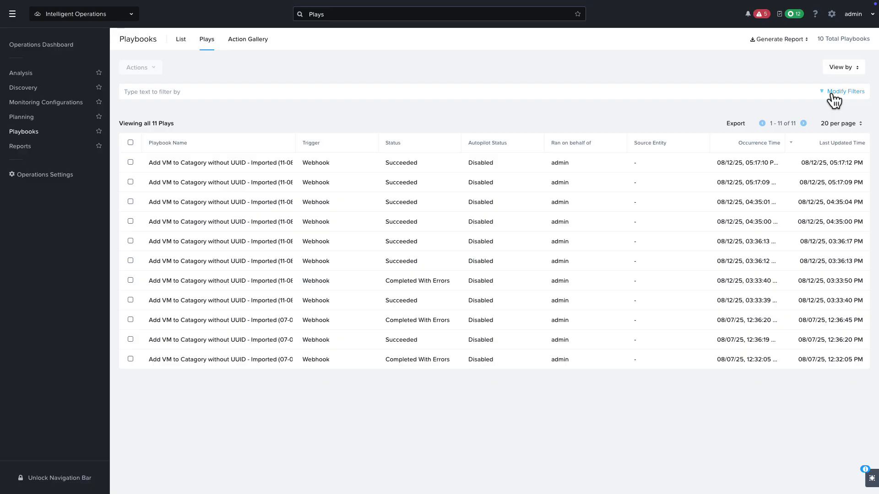
- Return to the Infrastructure security policies, reopen the Databases policy and list the VMs in its AppFamily:Databases secured entity
click(65, 16)
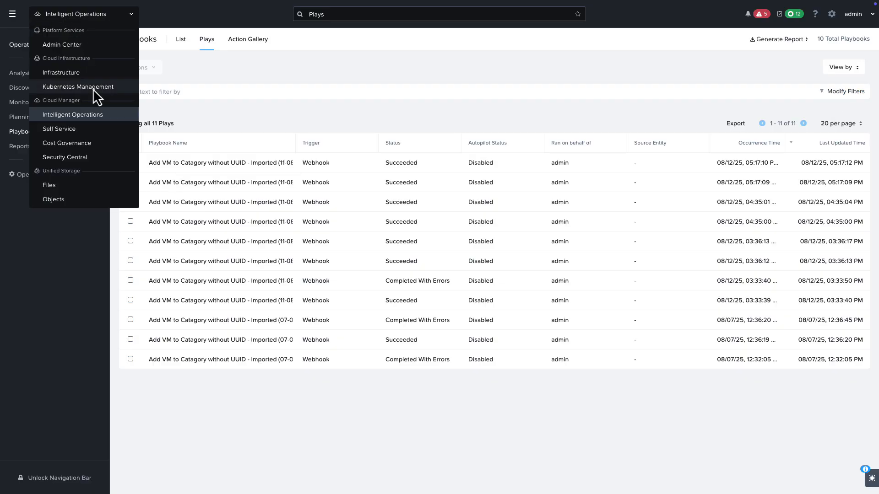
click(60, 72)
click(41, 292)
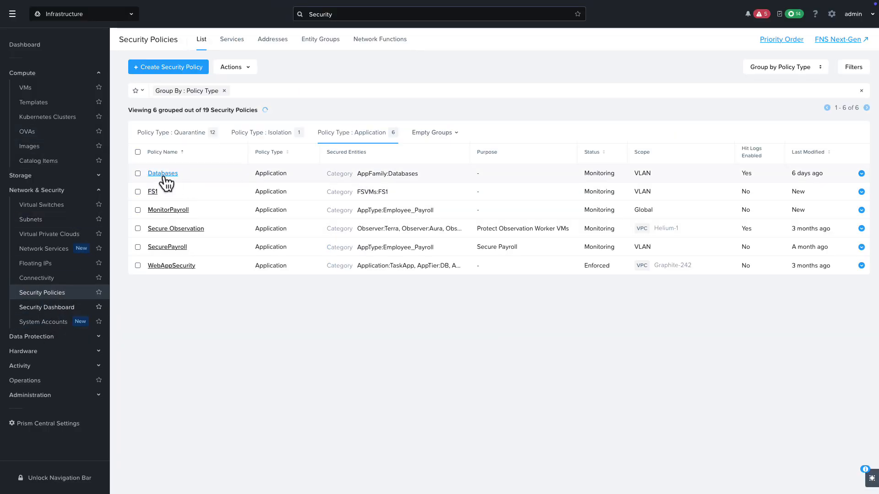
click(163, 174)
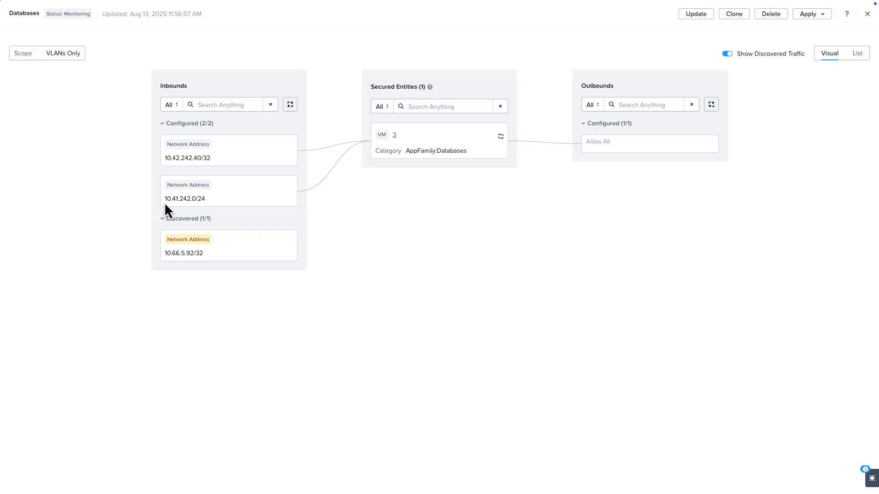
click(395, 136)
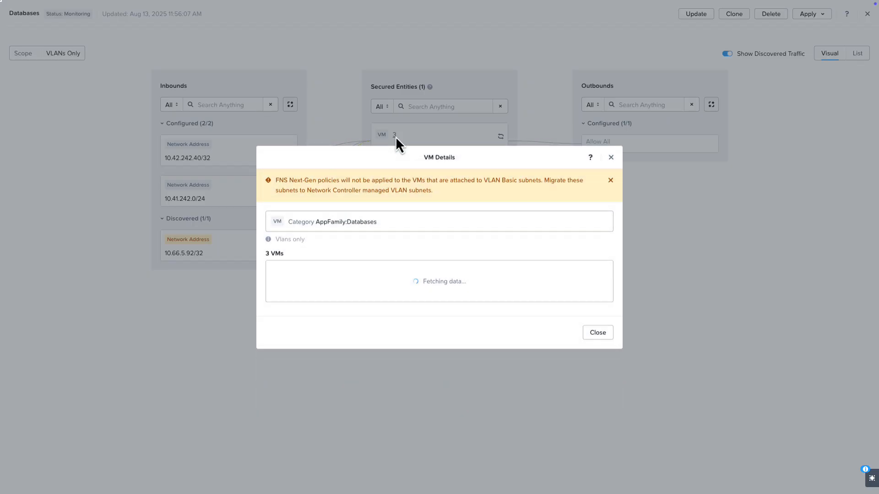